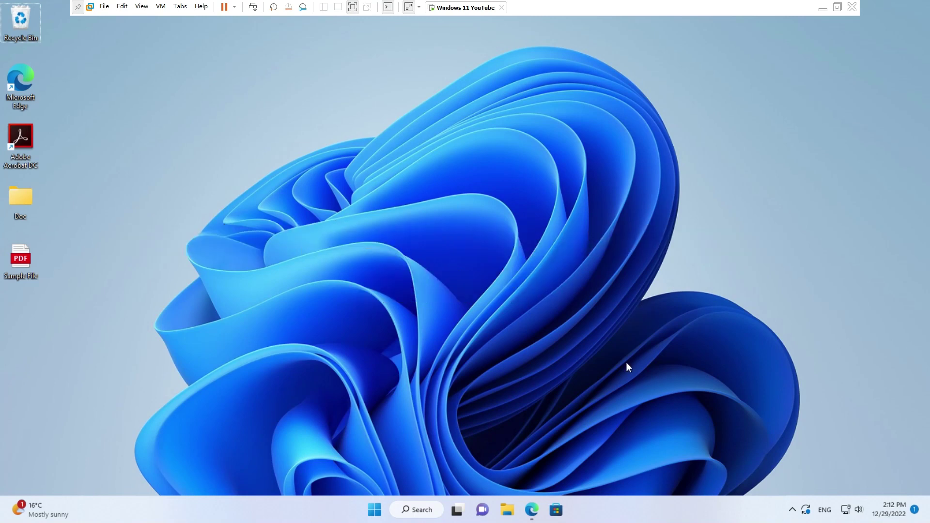
# Step: Launch Edge, go to onbarcode.com, and open its Free Online Barcode Generator page
pyautogui.click(531, 516)
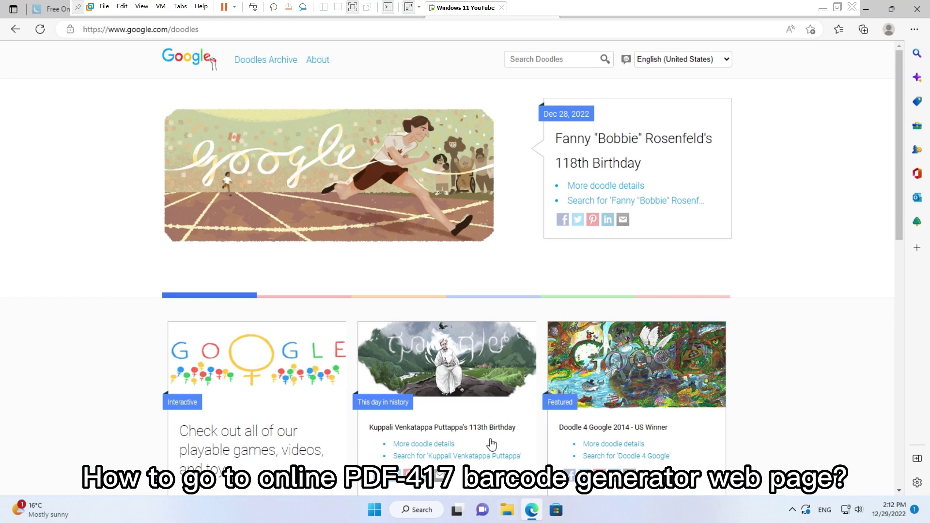
pyautogui.click(367, 30)
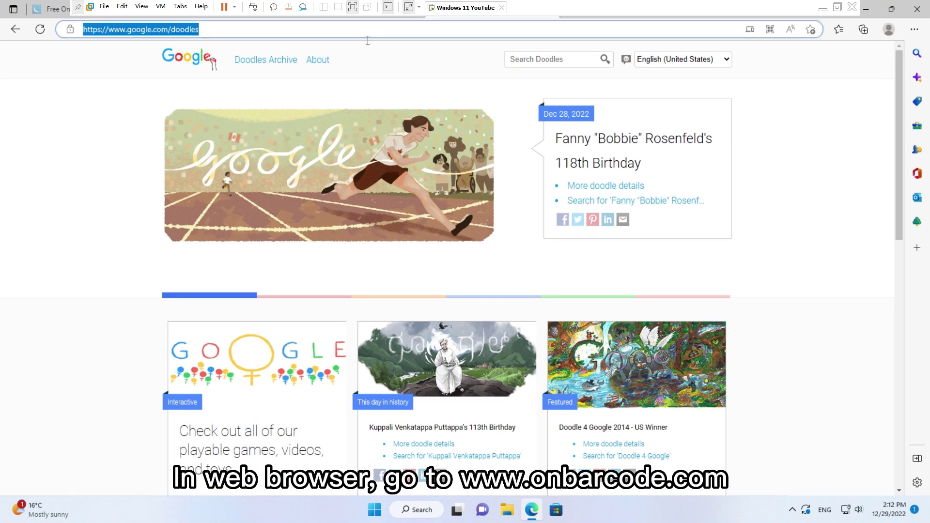
pyautogui.write('onbarco')
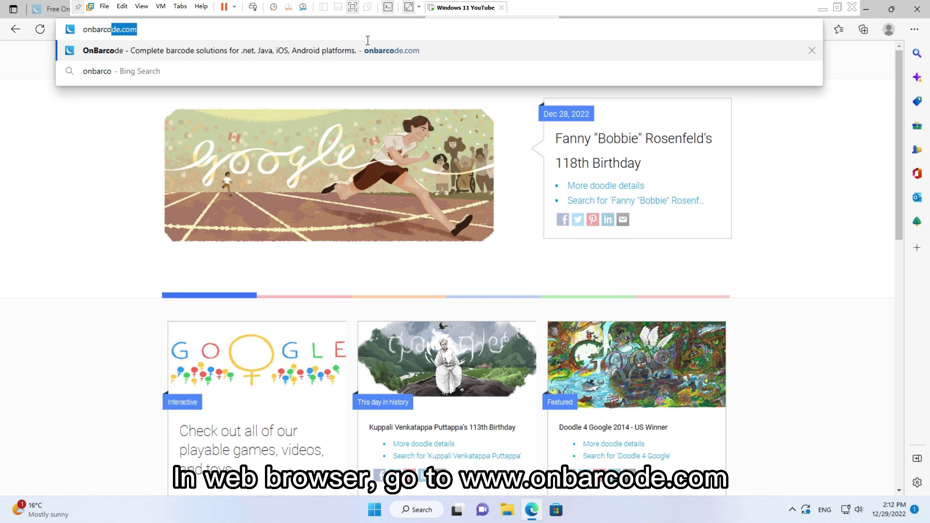
pyautogui.write('de.com')
pyautogui.press('Return')
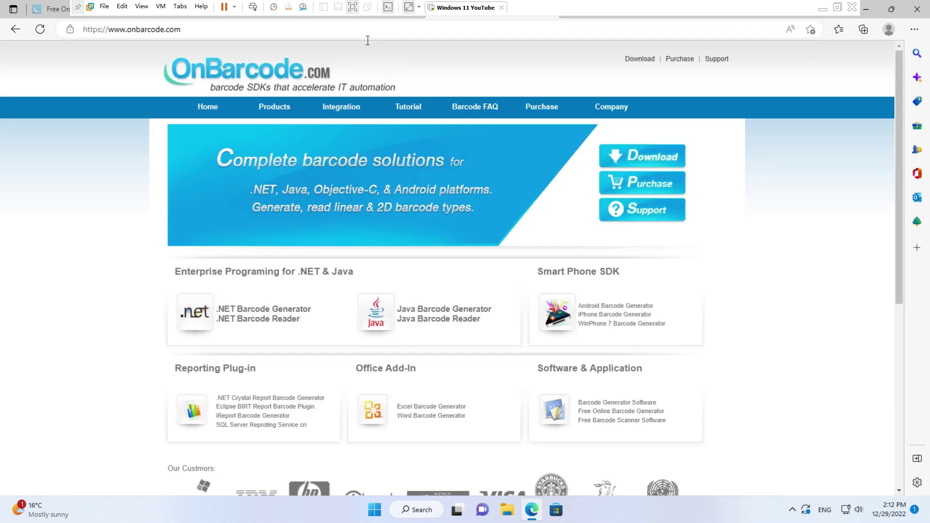
pyautogui.moveTo(288, 104)
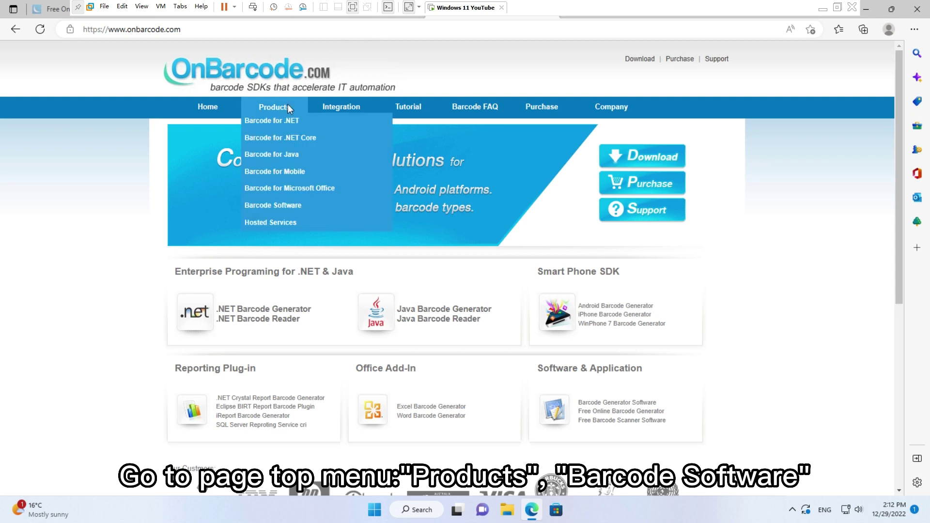
pyautogui.moveTo(317, 208)
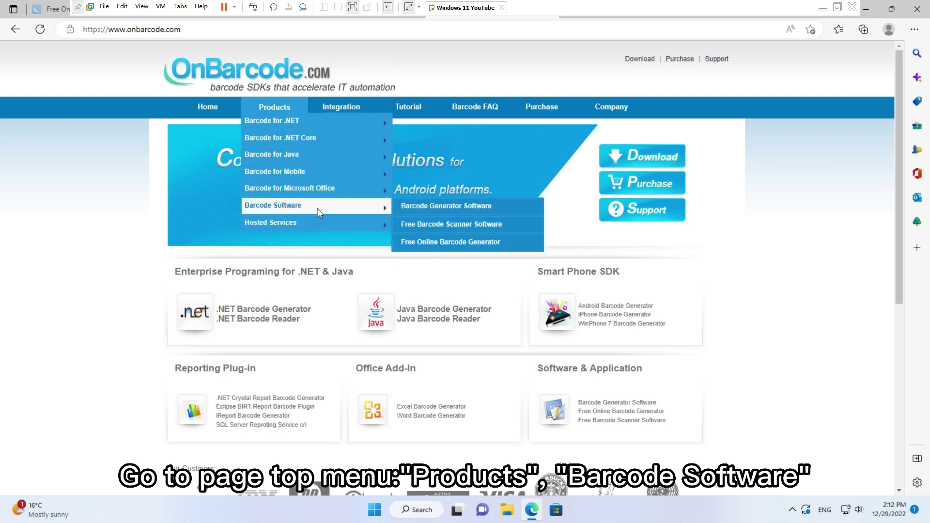
pyautogui.click(515, 247)
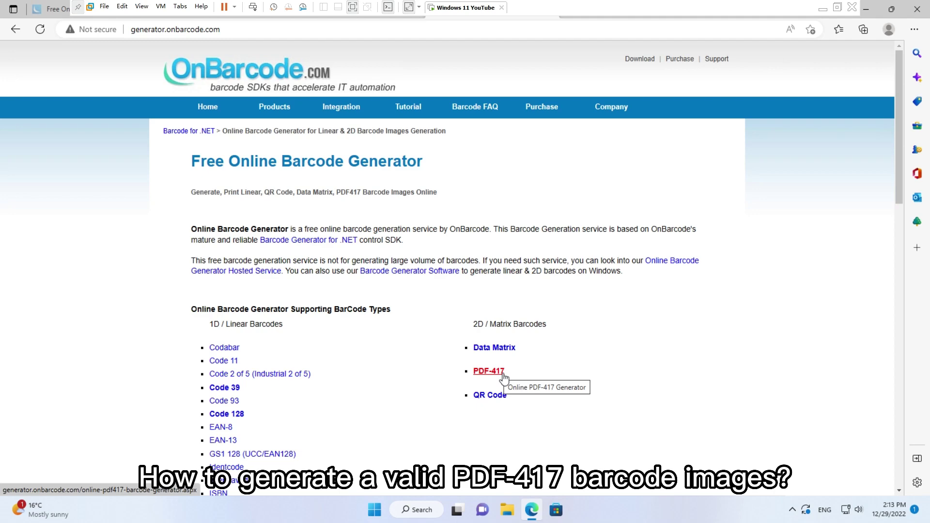
# Step: Open the PDF-417 generator from the 2D / Matrix Barcodes list
pyautogui.click(503, 376)
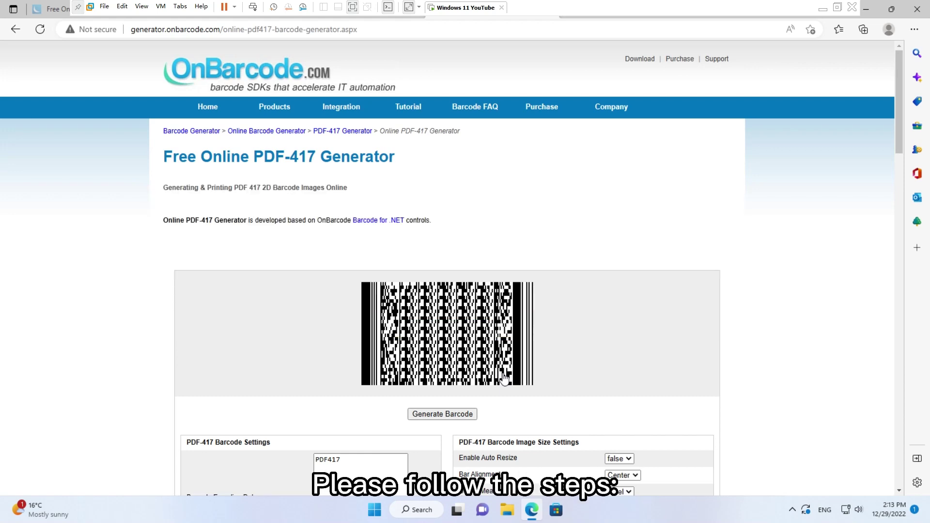
# Step: Turn on Enable Auto Resize and set the unit of measure to Inch
pyautogui.scroll(-3, 504, 380)
pyautogui.scroll(-2, 503, 377)
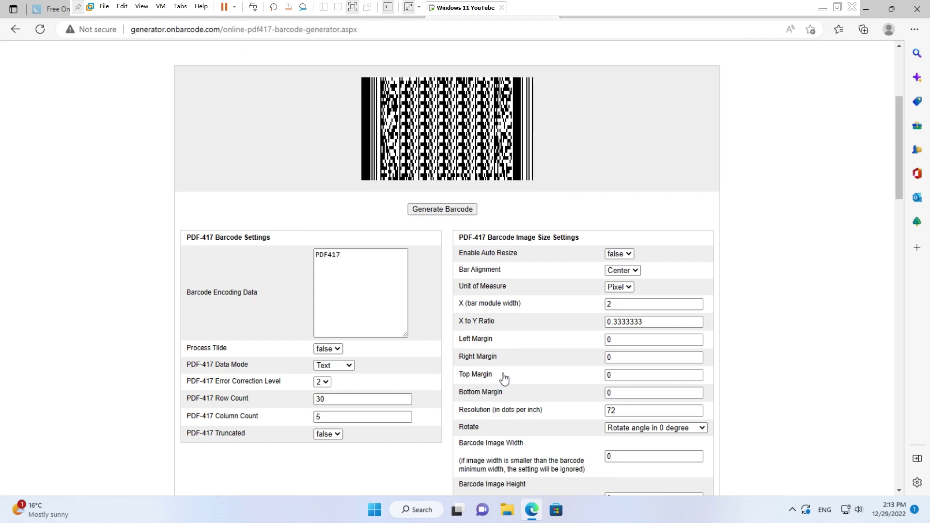
pyautogui.scroll(-2, 504, 378)
pyautogui.click(618, 186)
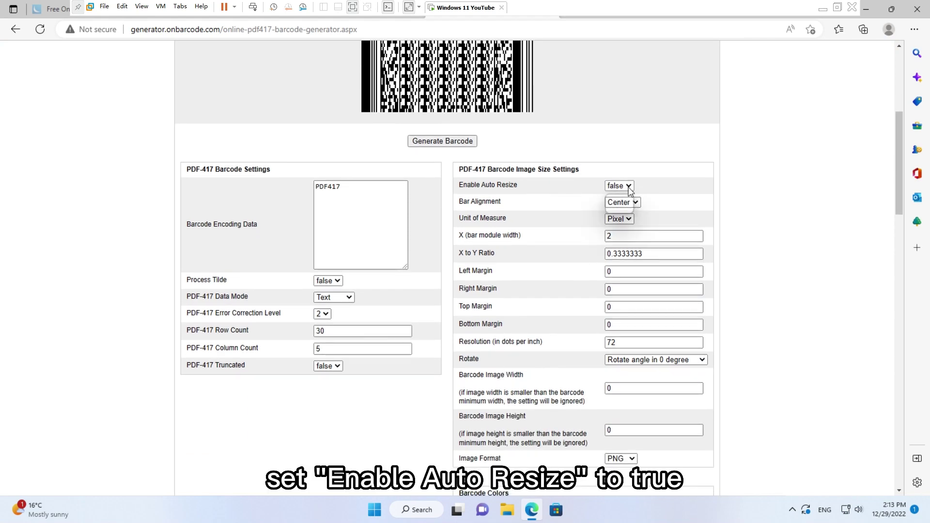
pyautogui.click(623, 203)
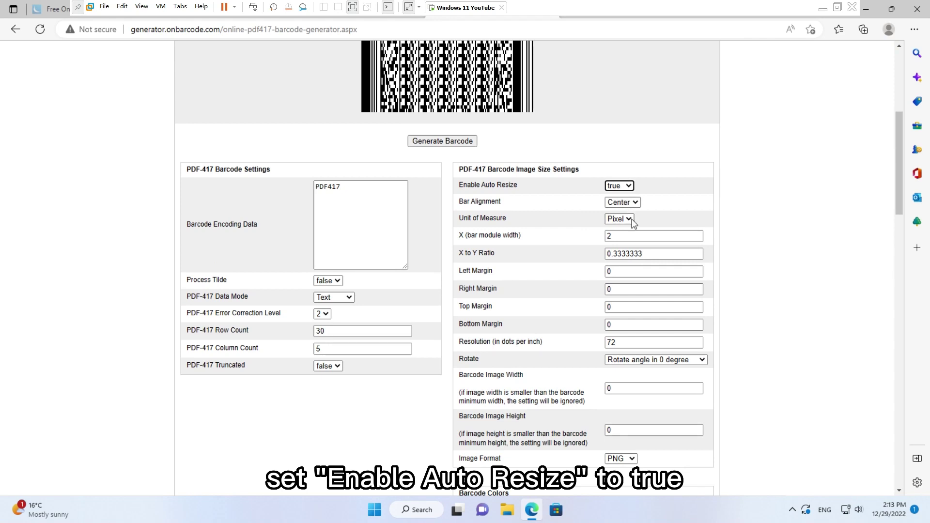
pyautogui.click(631, 221)
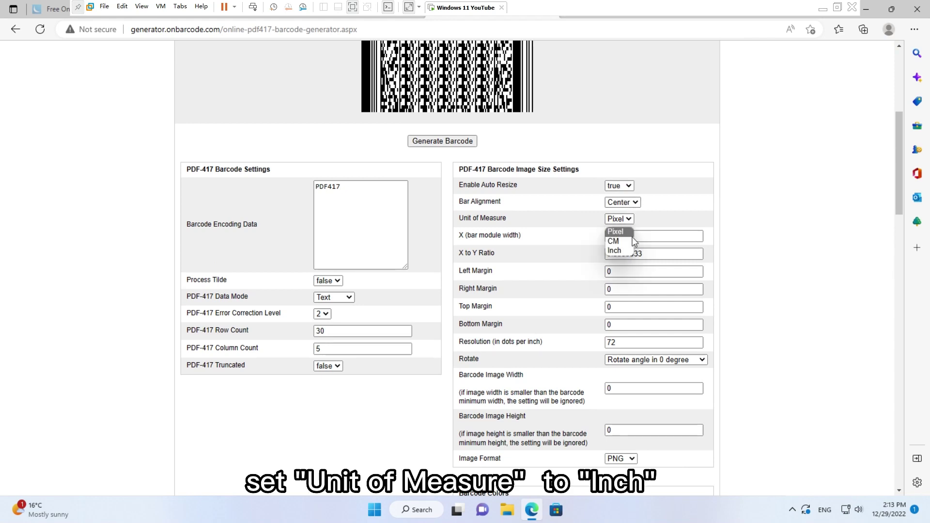
pyautogui.click(628, 252)
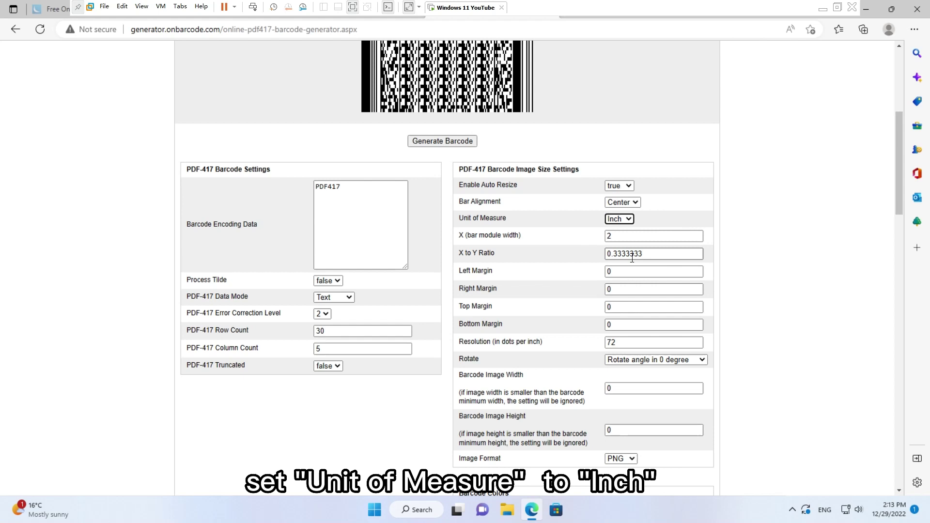
# Step: Set resolution to 900 dpi, image width to 6 and image height to 2
pyautogui.click(628, 345)
pyautogui.press('BackSpace')
pyautogui.press('BackSpace')
pyautogui.write('900')
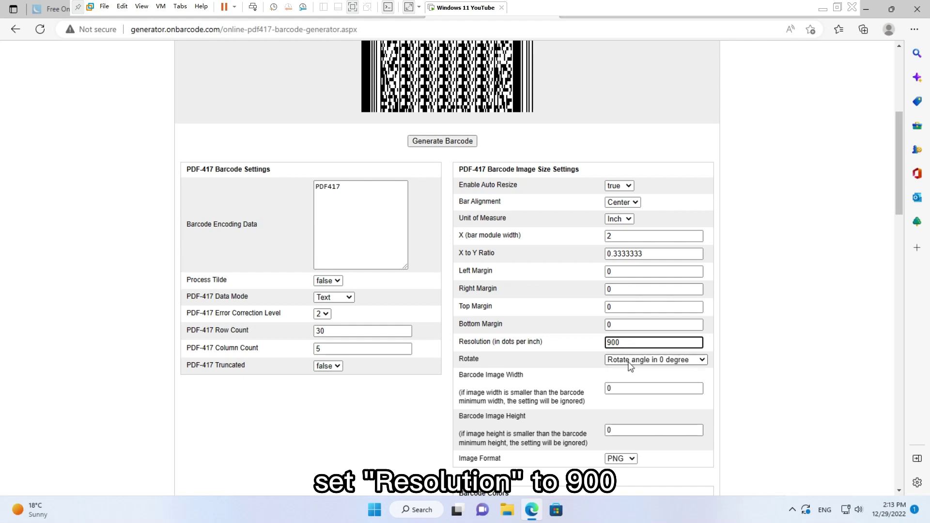
pyautogui.click(630, 390)
pyautogui.press('BackSpace')
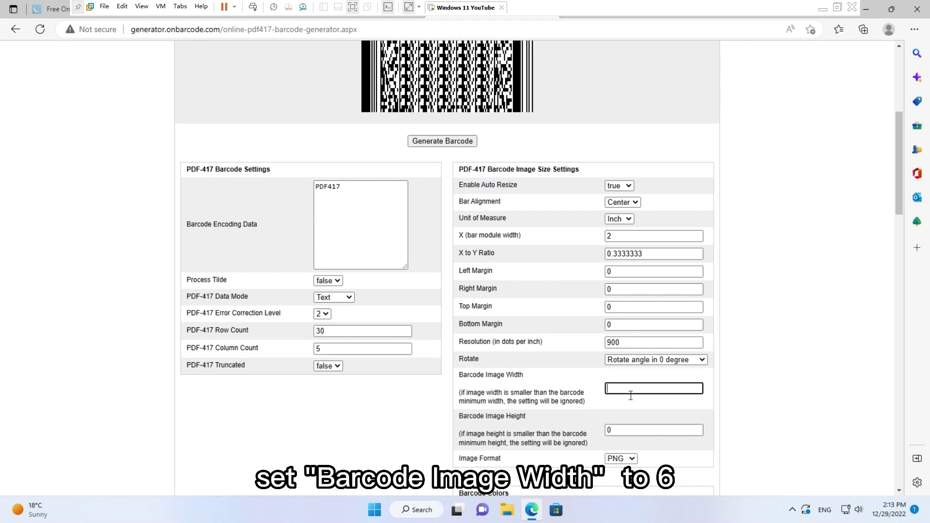
pyautogui.write('6')
pyautogui.click(627, 436)
pyautogui.press('BackSpace')
pyautogui.write('2')
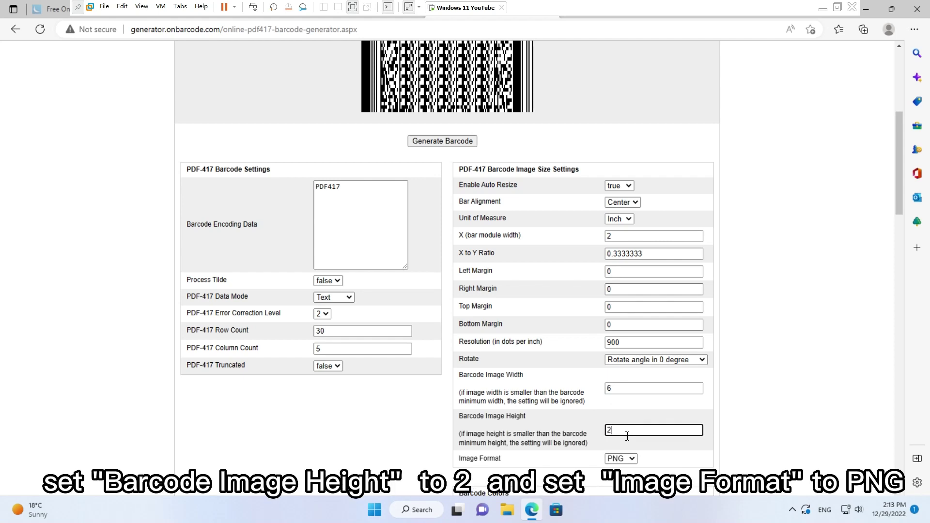
# Step: Choose PNG as the barcode image format
pyautogui.scroll(-3, 644, 436)
pyautogui.click(629, 322)
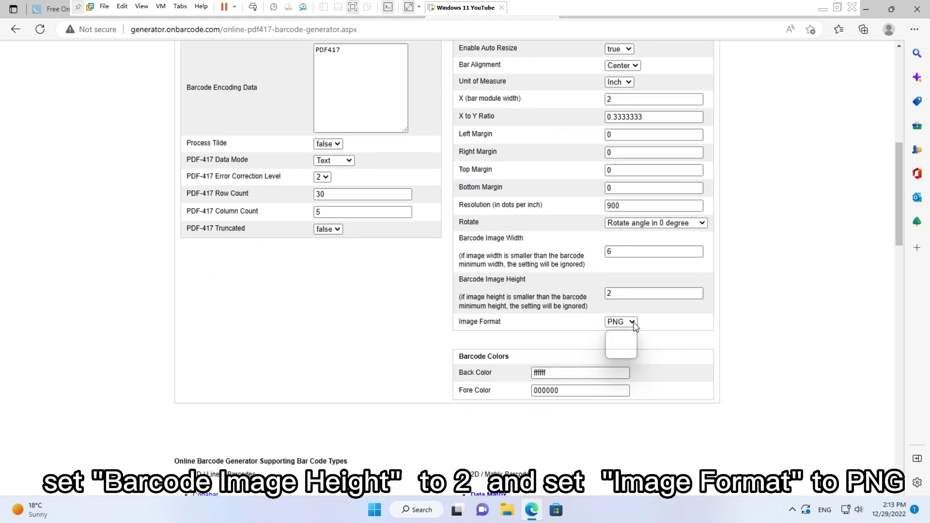
pyautogui.click(625, 354)
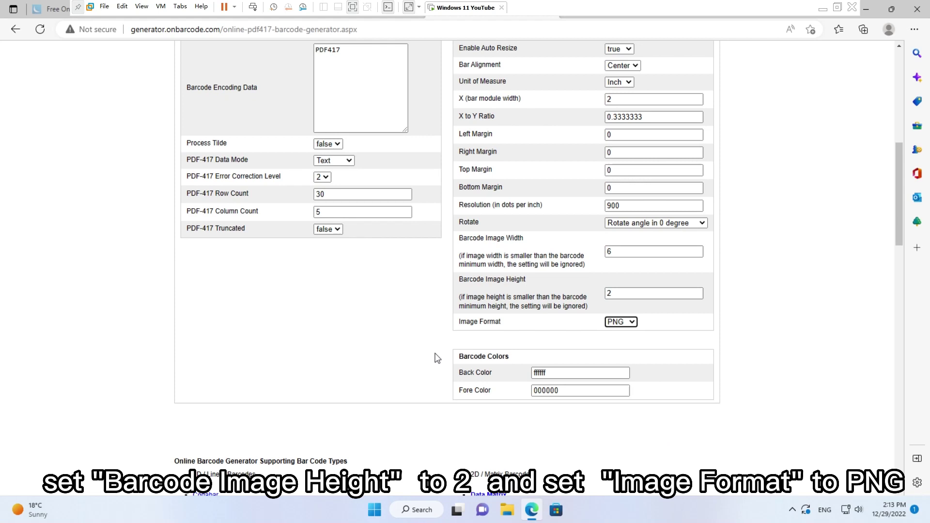
pyautogui.scroll(5, 432, 358)
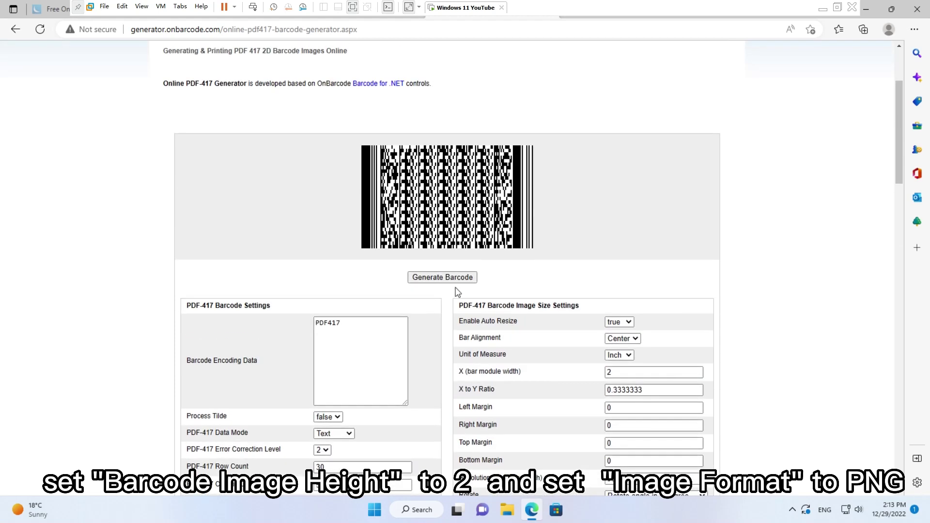
# Step: Regenerate the barcode and save its image to the Desktop as pdf417.png
pyautogui.click(458, 285)
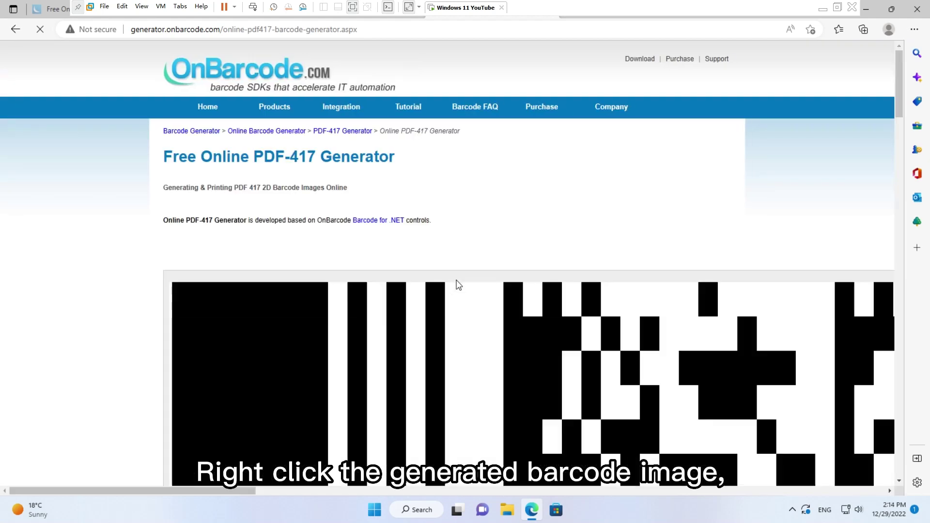
pyautogui.scroll(-3, 458, 284)
pyautogui.rightClick(458, 285)
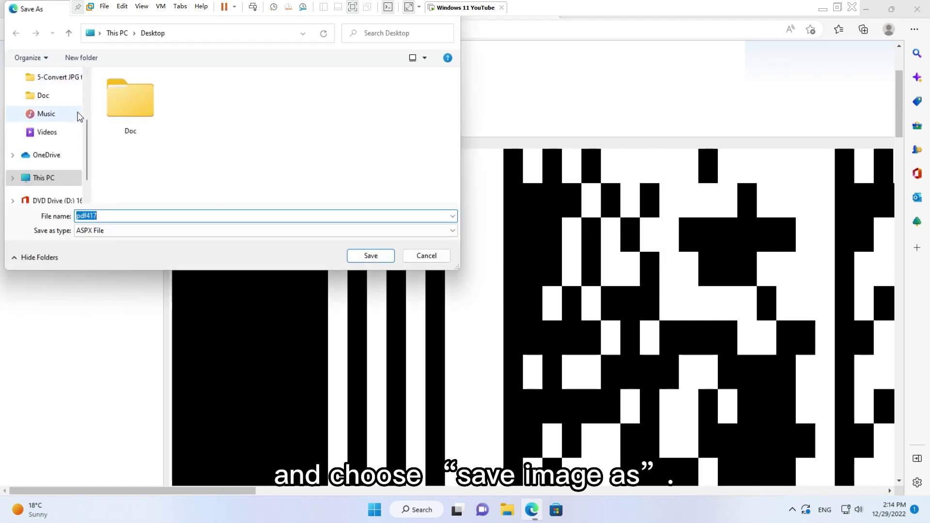
pyautogui.moveTo(87, 127); pyautogui.dragTo(92, 83)
pyautogui.click(58, 102)
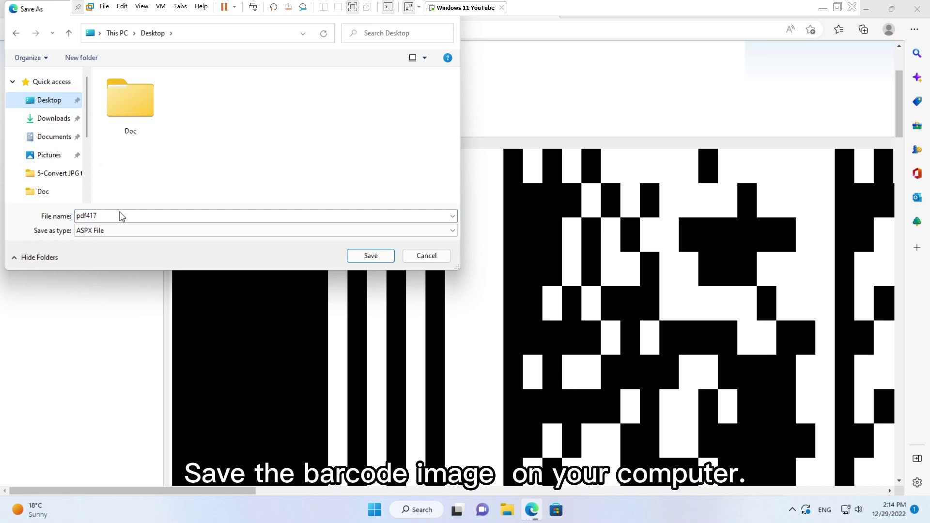
pyautogui.click(128, 216)
pyautogui.click(132, 219)
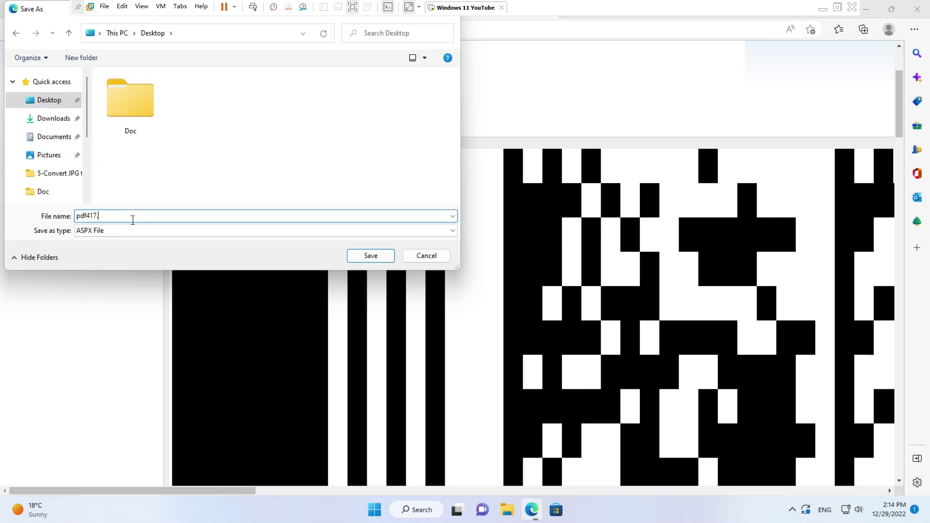
pyautogui.write('.png')
pyautogui.click(135, 230)
pyautogui.click(115, 251)
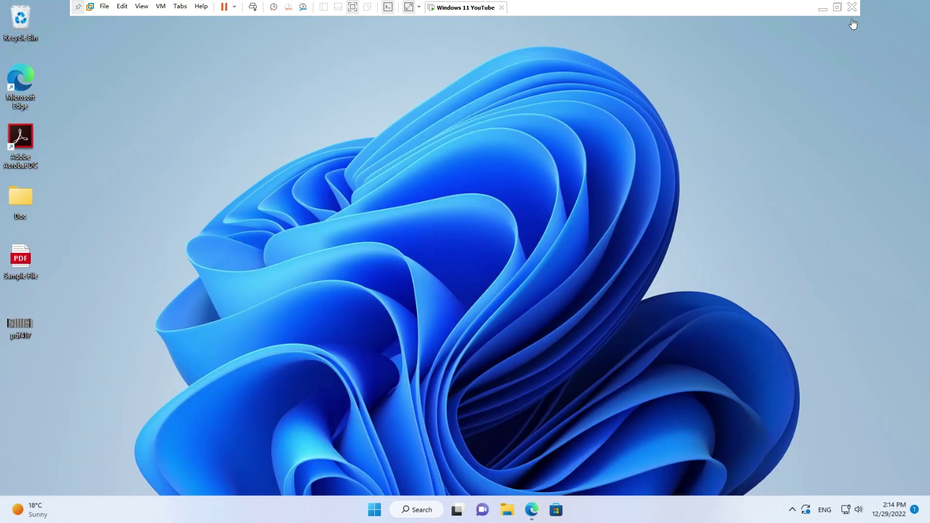
# Step: Open Sample File.pdf from the desktop with Adobe Acrobat DC
pyautogui.rightClick(18, 266)
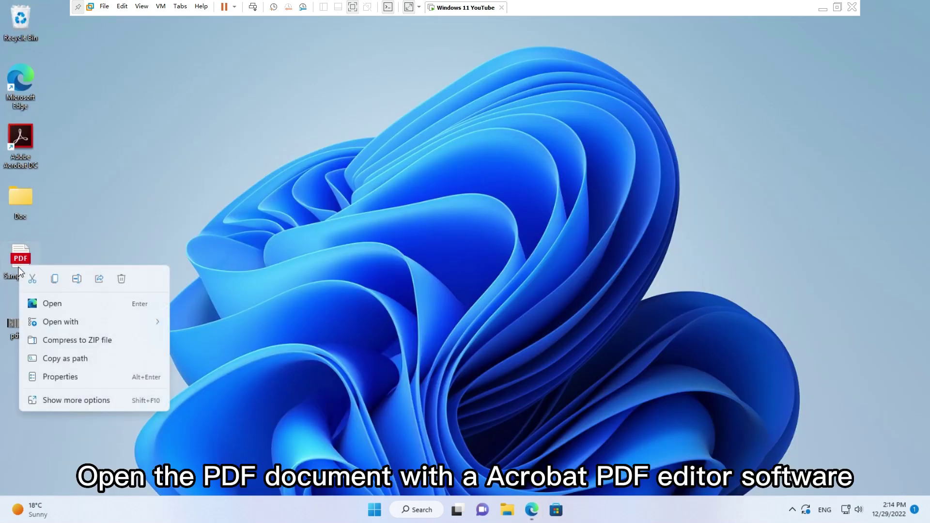
pyautogui.moveTo(87, 322)
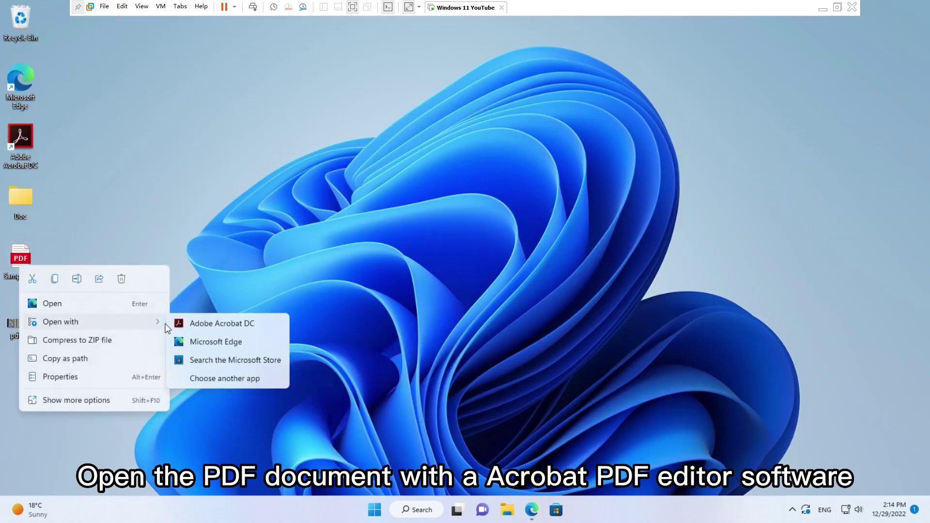
pyautogui.click(223, 325)
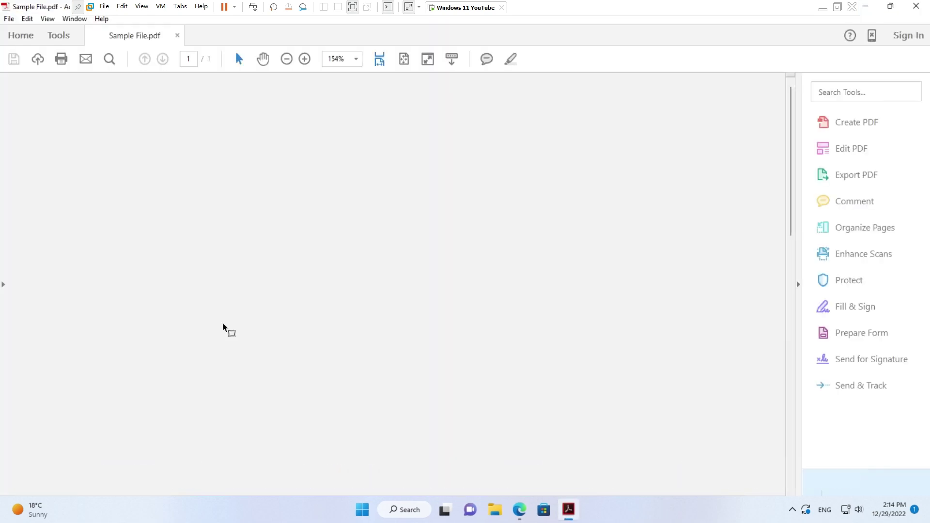
# Step: Use Edit PDF's Add Image to insert pdf417.png onto the Sample File page
pyautogui.click(58, 35)
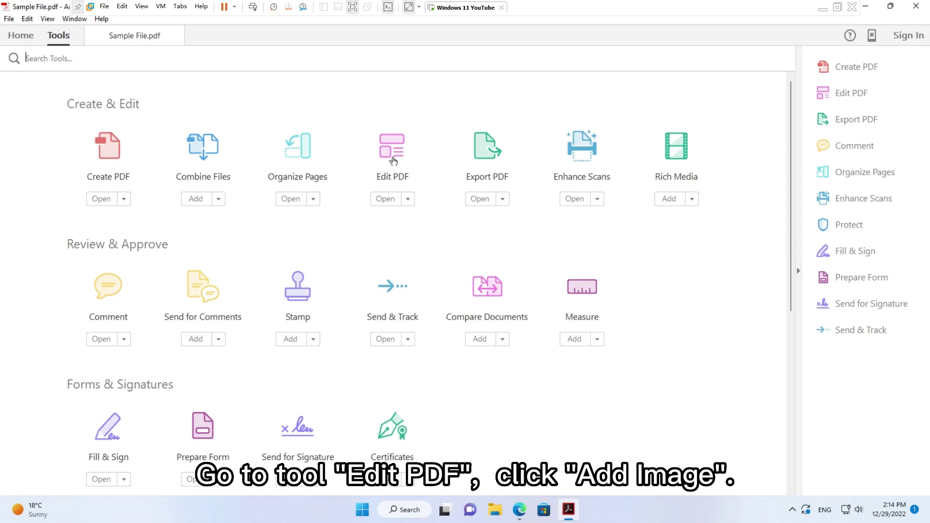
pyautogui.click(391, 160)
pyautogui.click(361, 91)
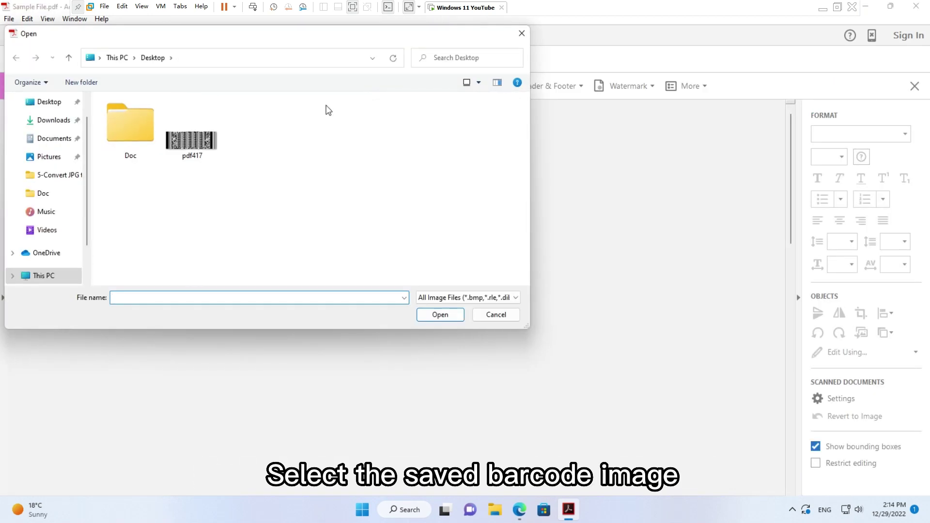
pyautogui.doubleClick(192, 141)
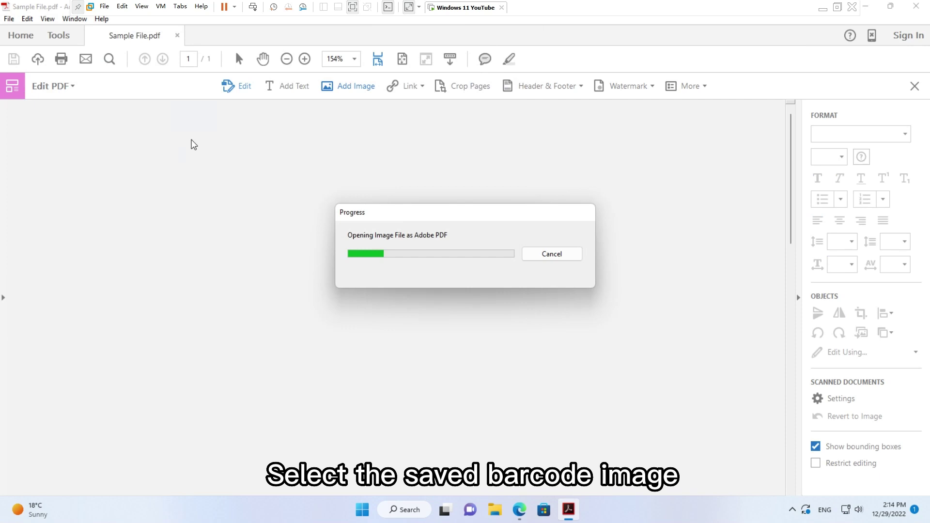
pyautogui.click(110, 238)
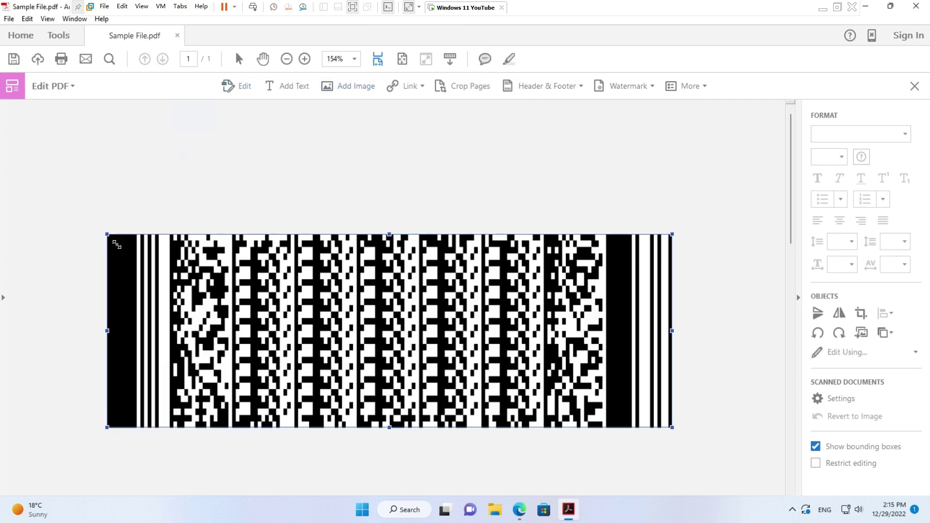
# Step: Measure the barcode from its left to right edge, confirming a 6.00 in width
pyautogui.click(59, 37)
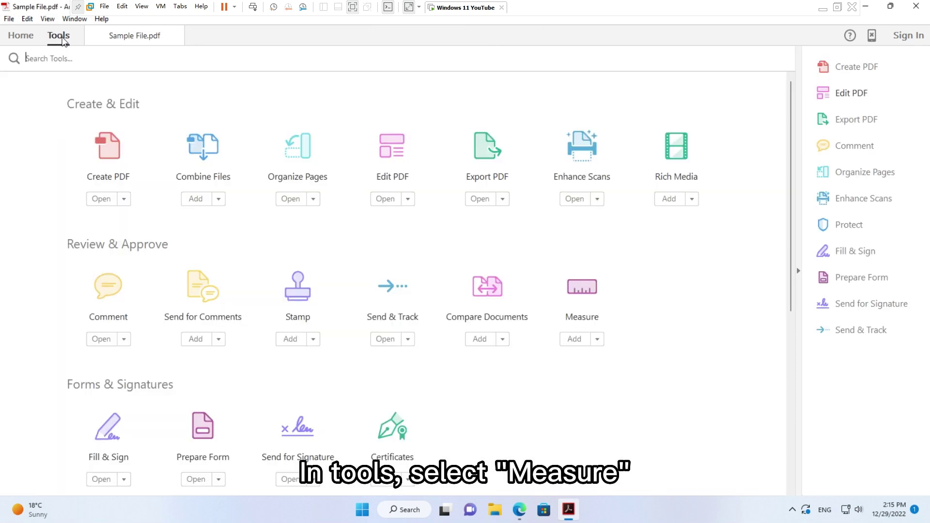
pyautogui.click(583, 322)
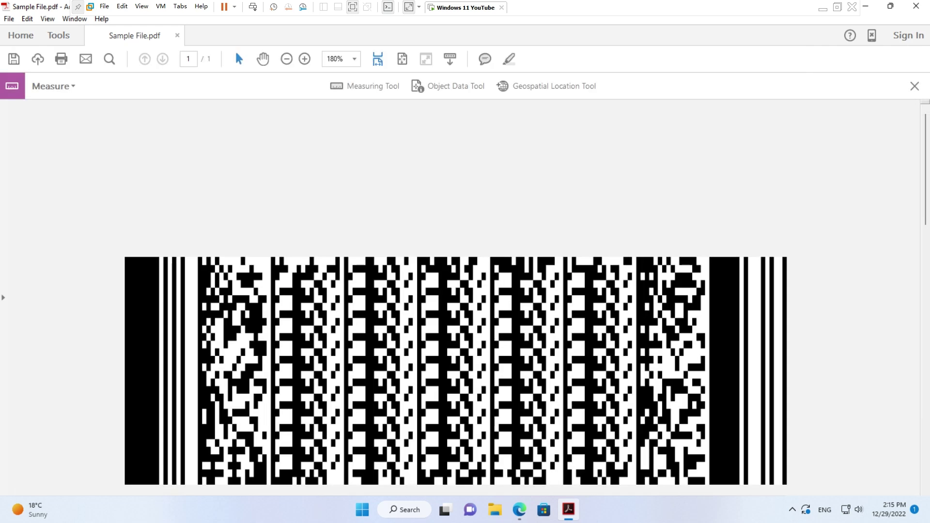
pyautogui.click(375, 95)
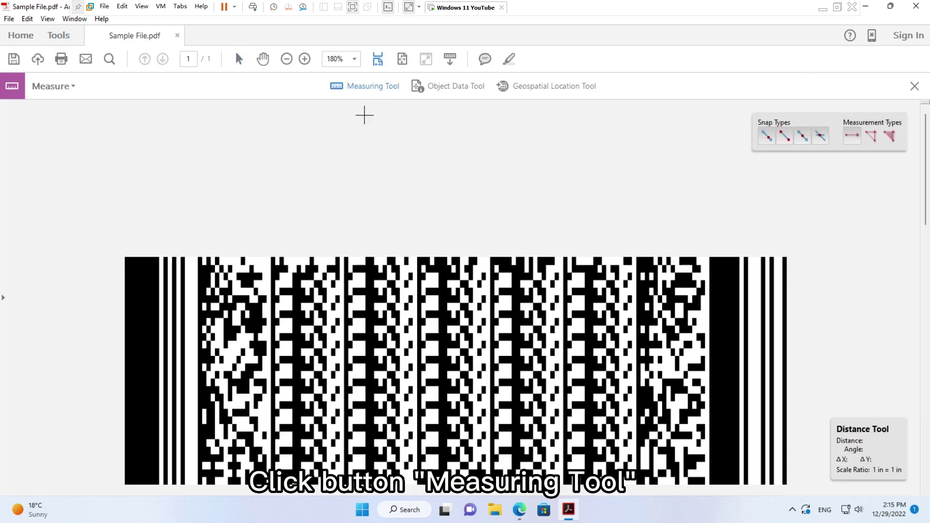
pyautogui.click(124, 257)
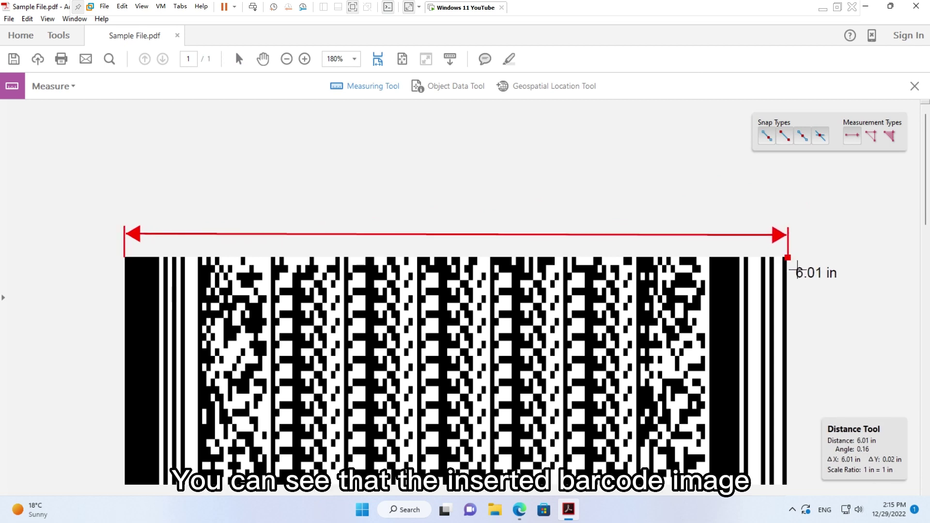
pyautogui.click(797, 269)
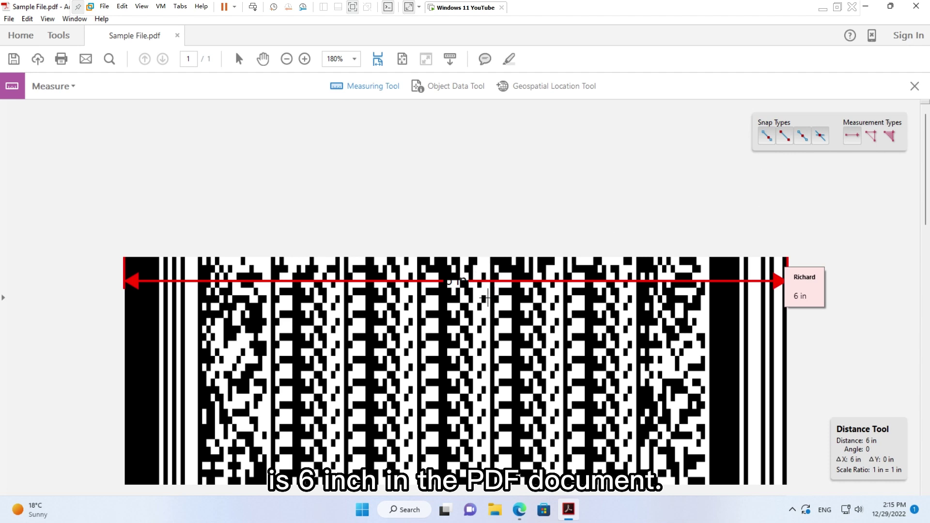
pyautogui.press('Escape')
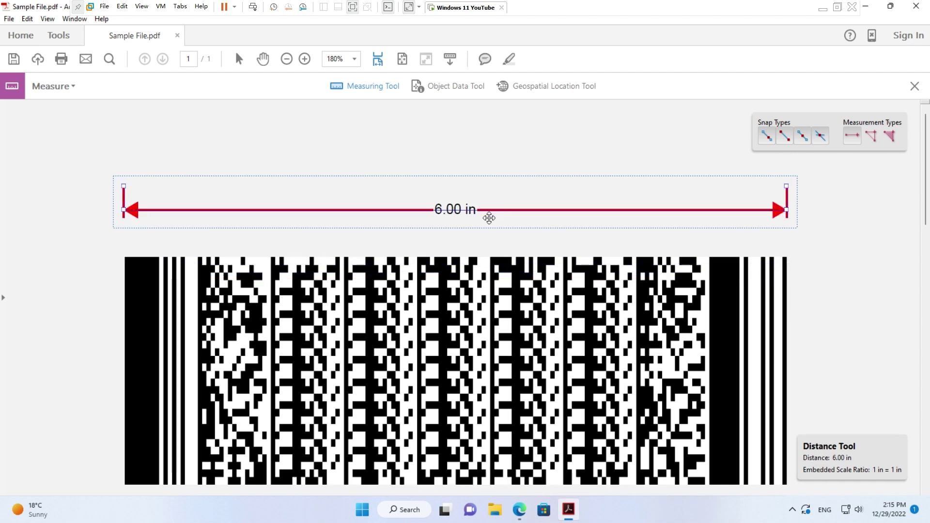
pyautogui.click(868, 10)
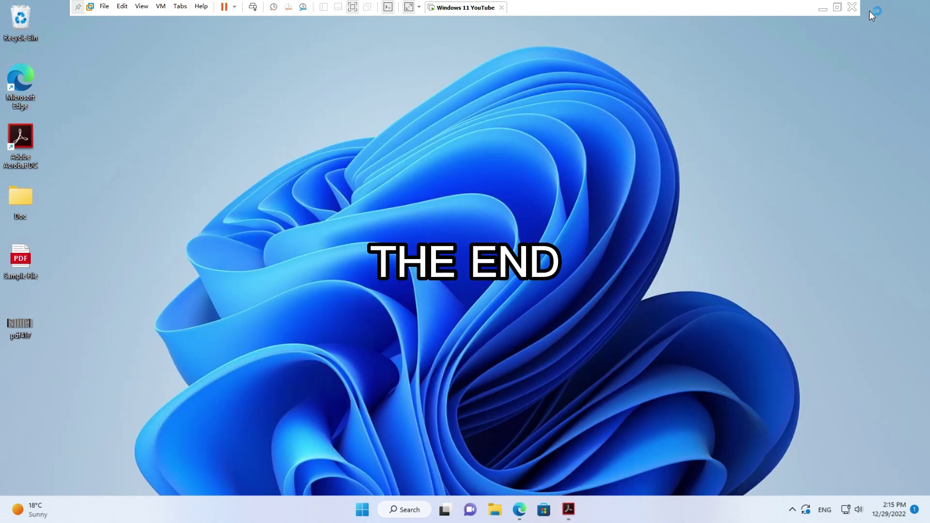